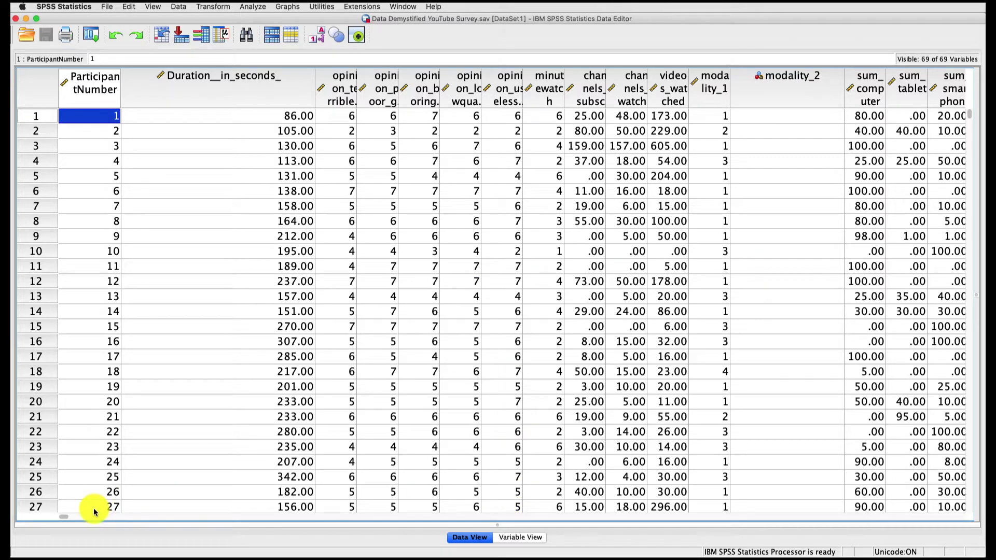
- Scroll the data grid across to the average_opinion column and select the whole column
drag(65, 515, 827, 515)
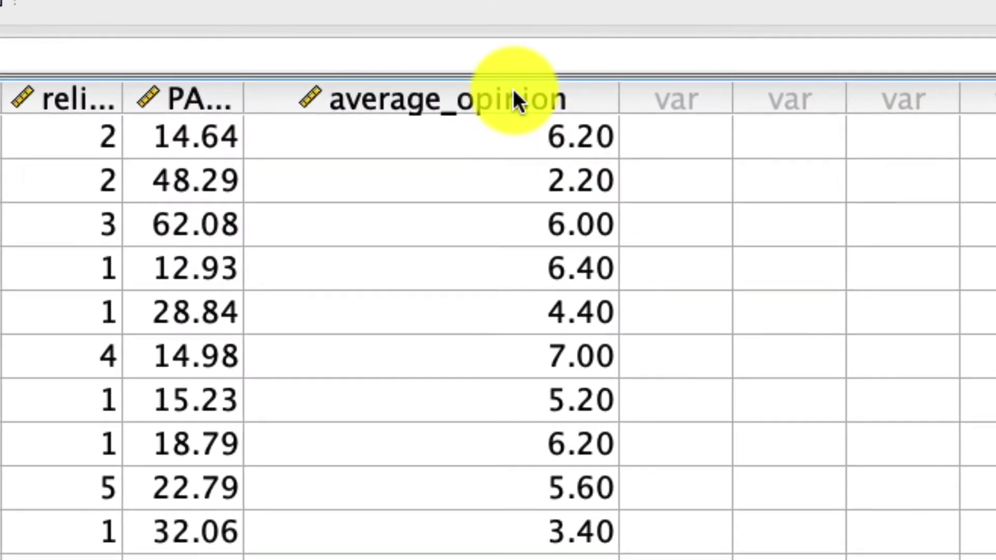
click(561, 76)
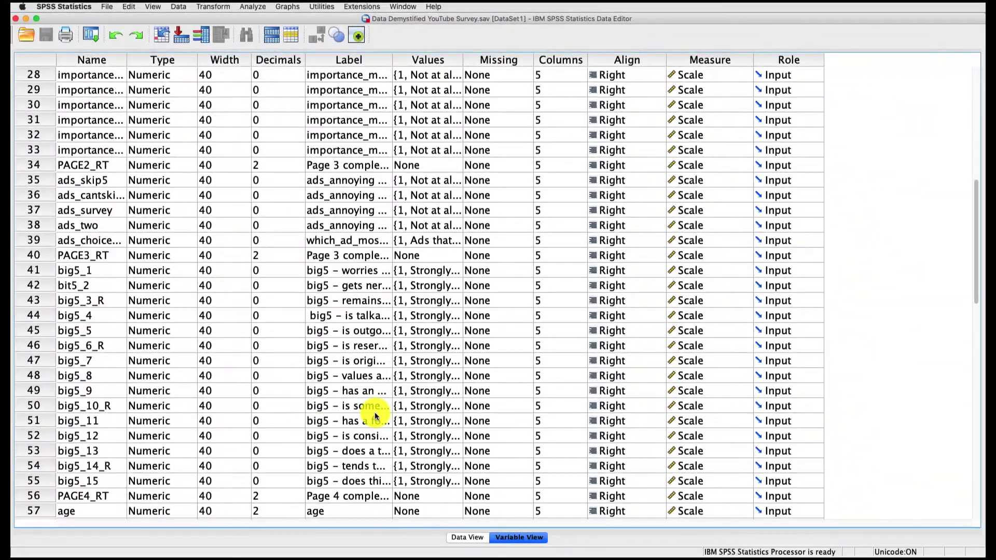
scroll(374, 412, down, 5)
scroll(375, 412, down, 5)
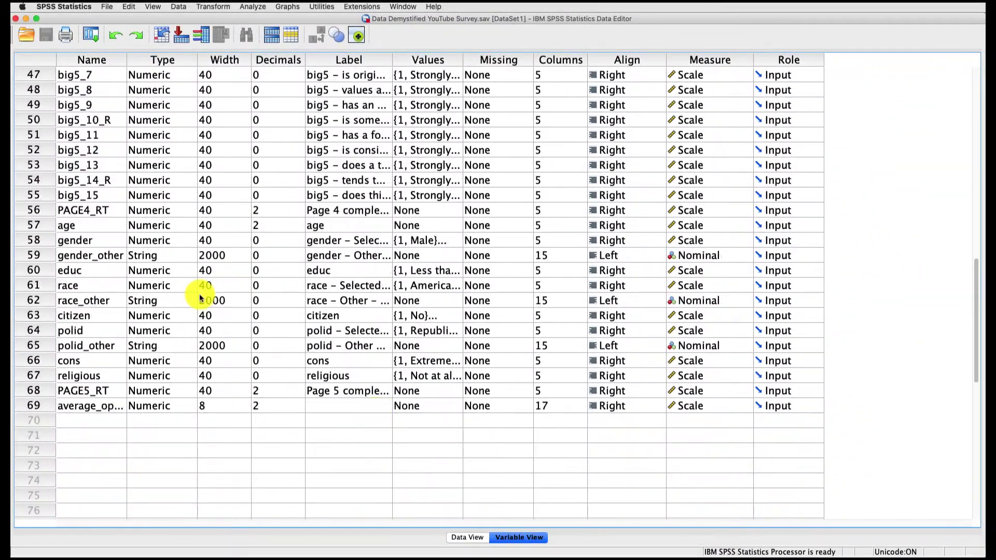
click(79, 240)
click(434, 240)
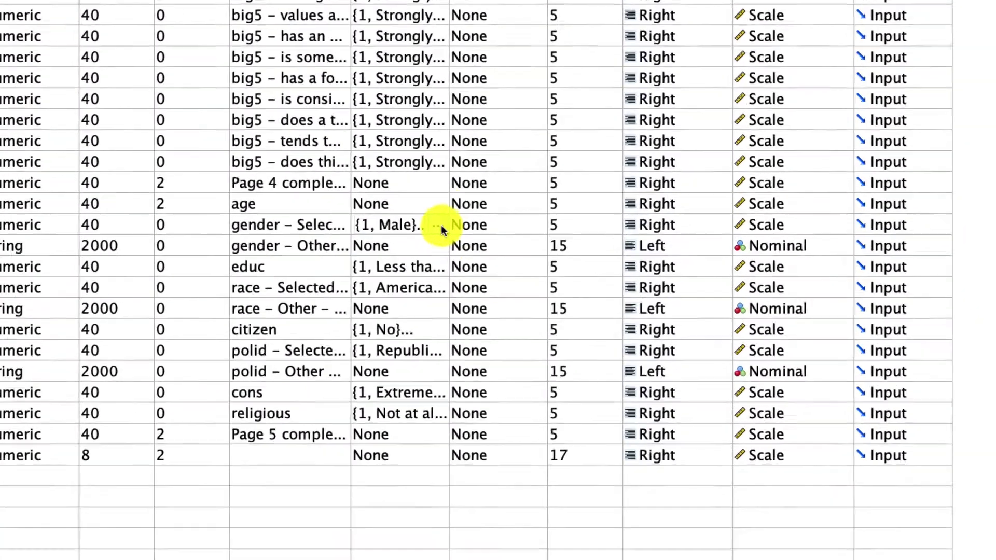
click(455, 241)
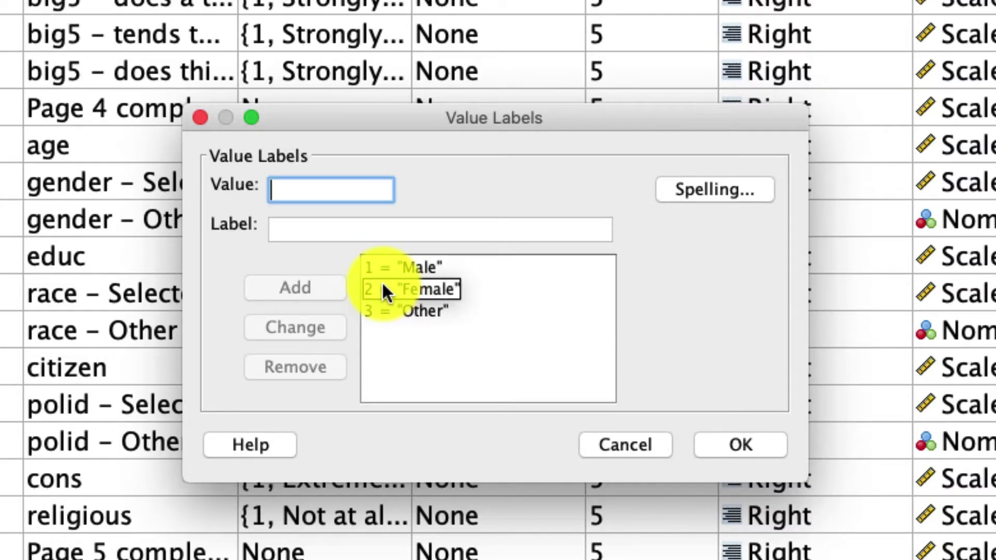
- Set up an Independent-Samples T Test with average_opinion as test variable and gender as grouping variable
click(631, 441)
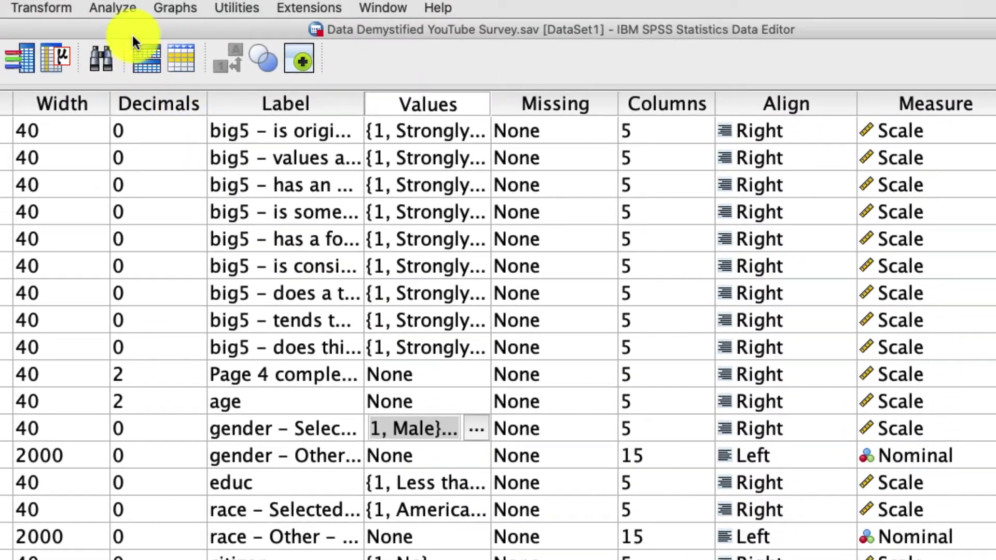
click(115, 7)
mouse_move(150, 55)
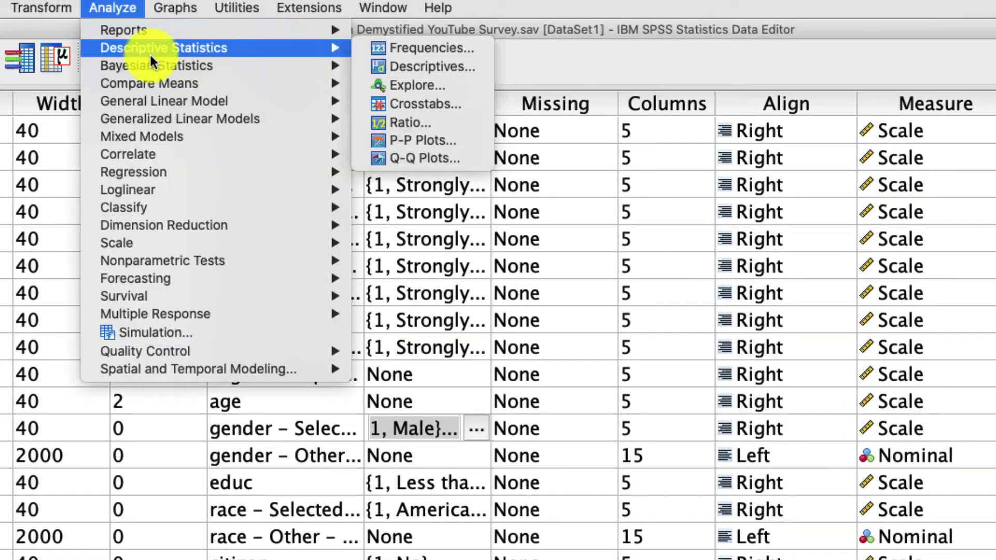
mouse_move(157, 83)
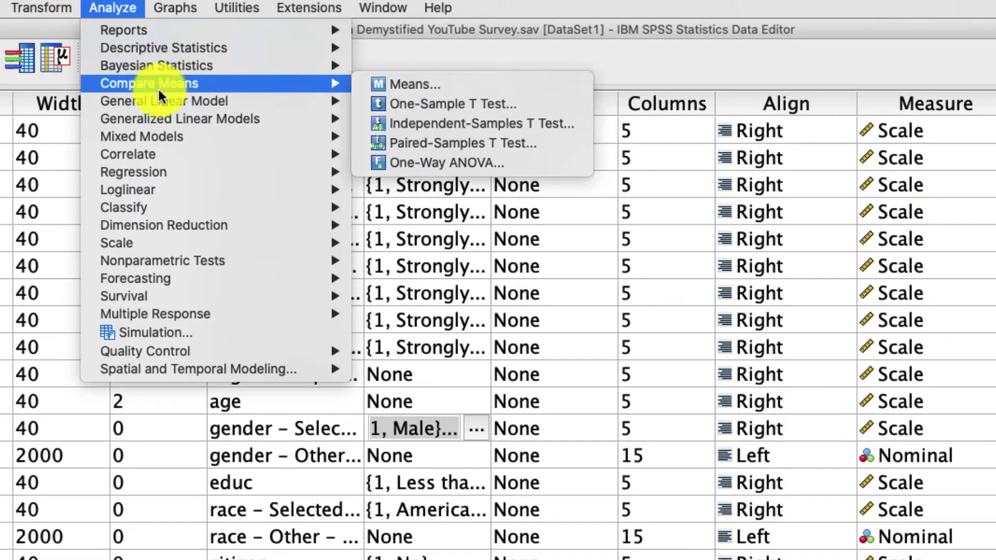
click(466, 123)
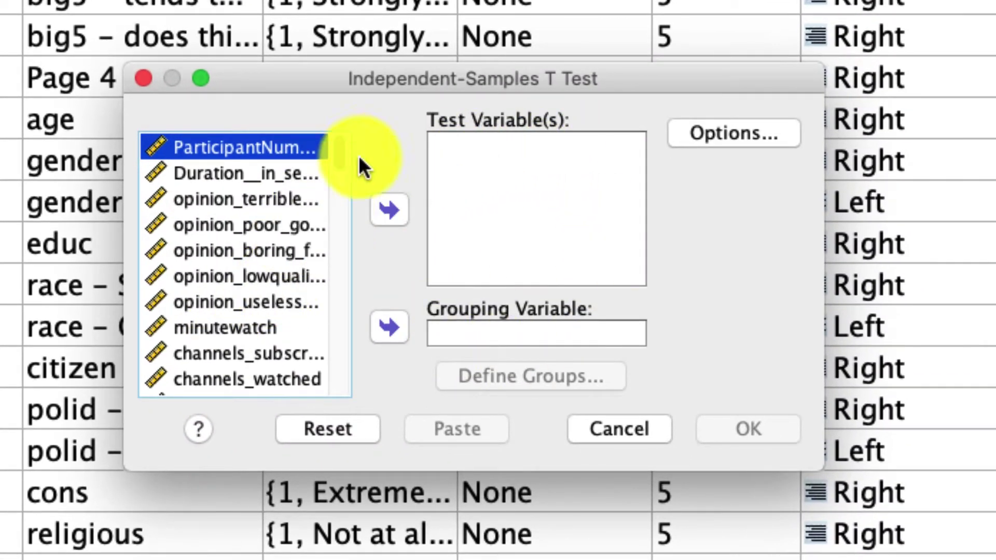
drag(339, 153, 342, 396)
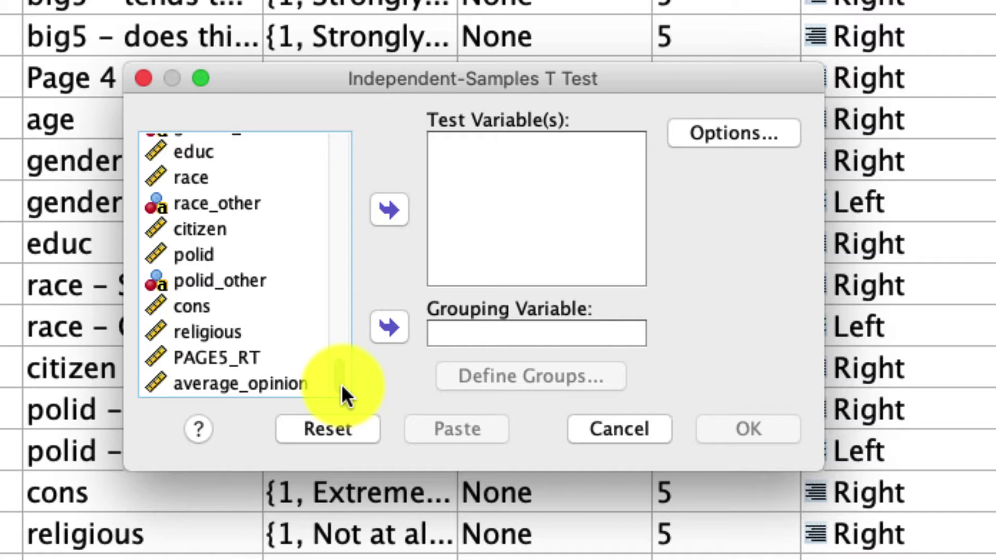
click(269, 387)
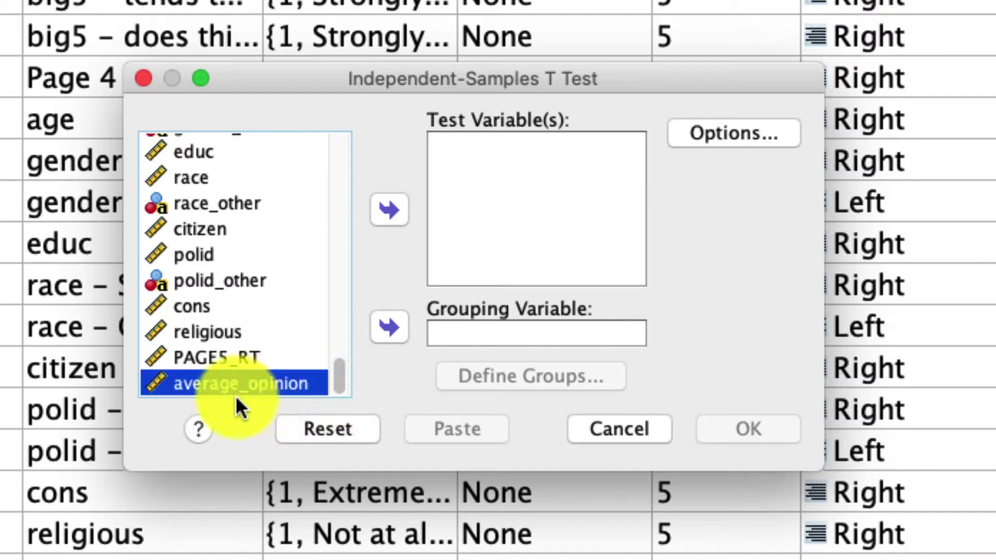
click(377, 214)
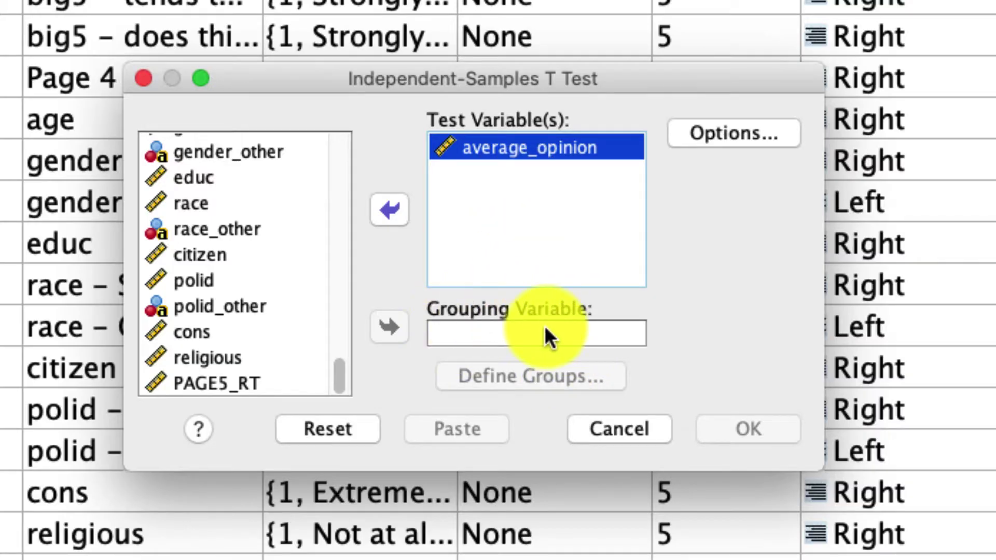
scroll(260, 220, up, 3)
click(206, 203)
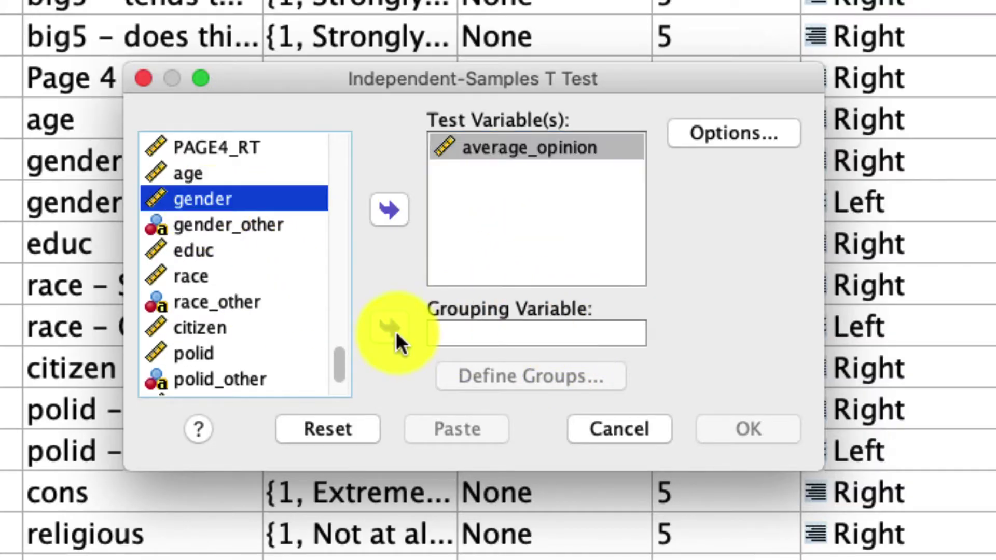
click(397, 334)
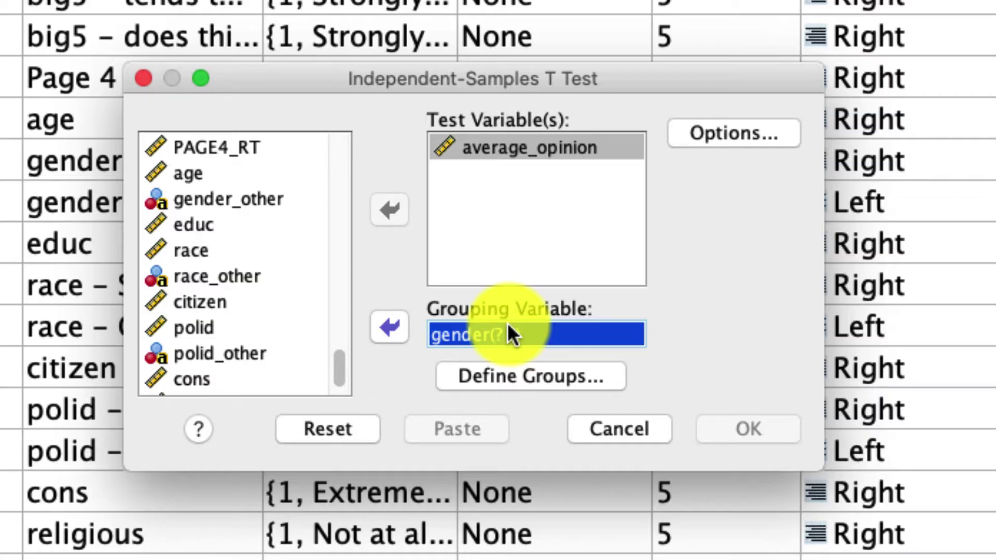
- Define the gender groups as 1 and 2 and run the average_opinion t-test
click(531, 377)
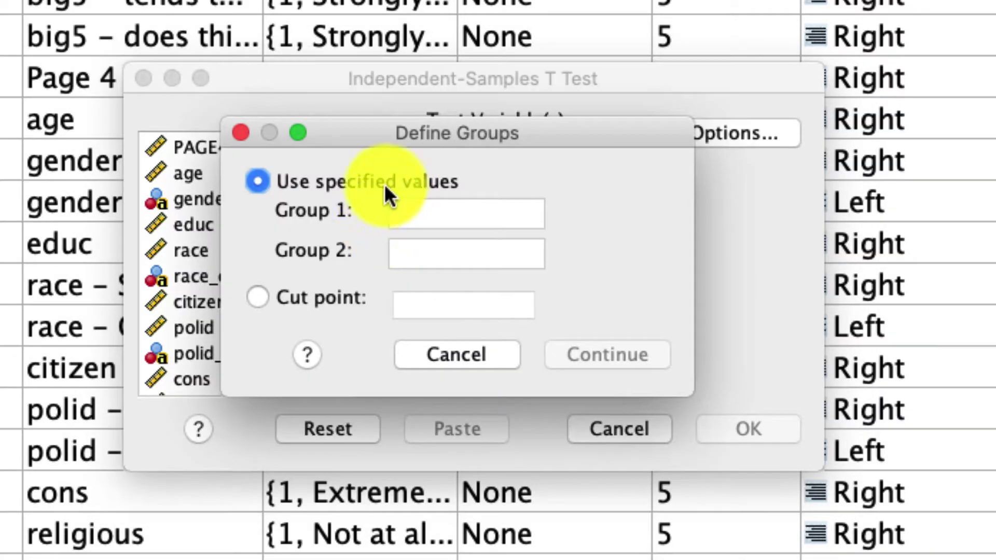
click(454, 210)
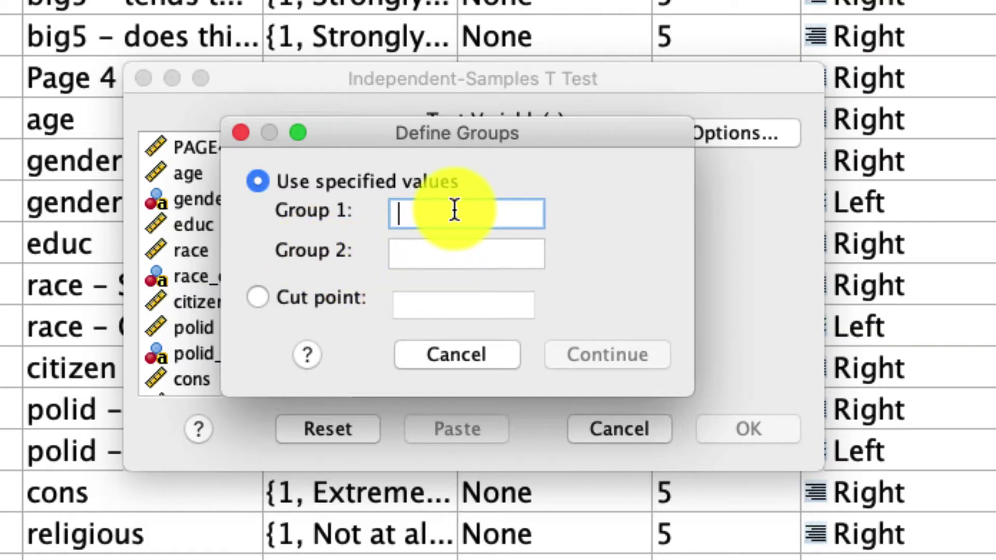
text(1)
click(450, 250)
text(2)
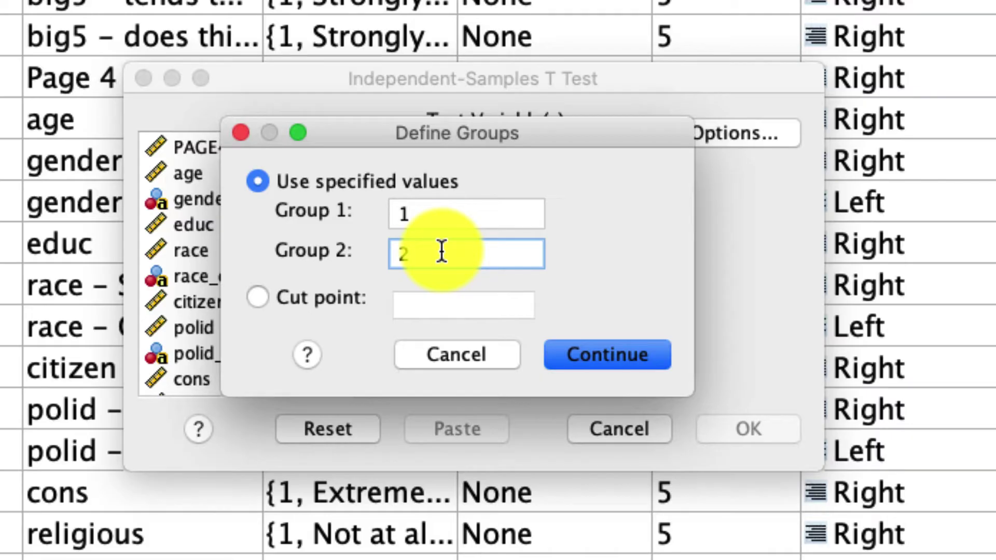
click(643, 353)
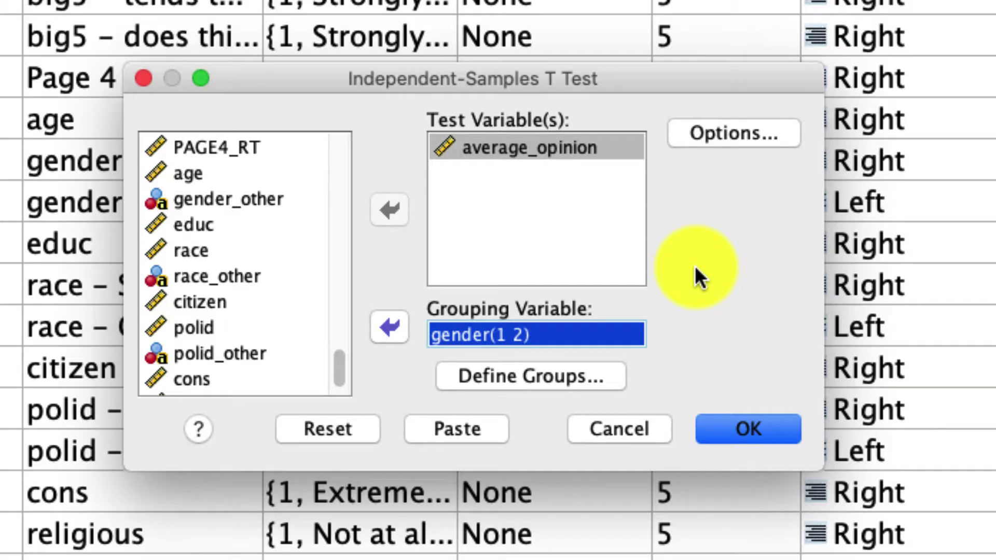
click(730, 430)
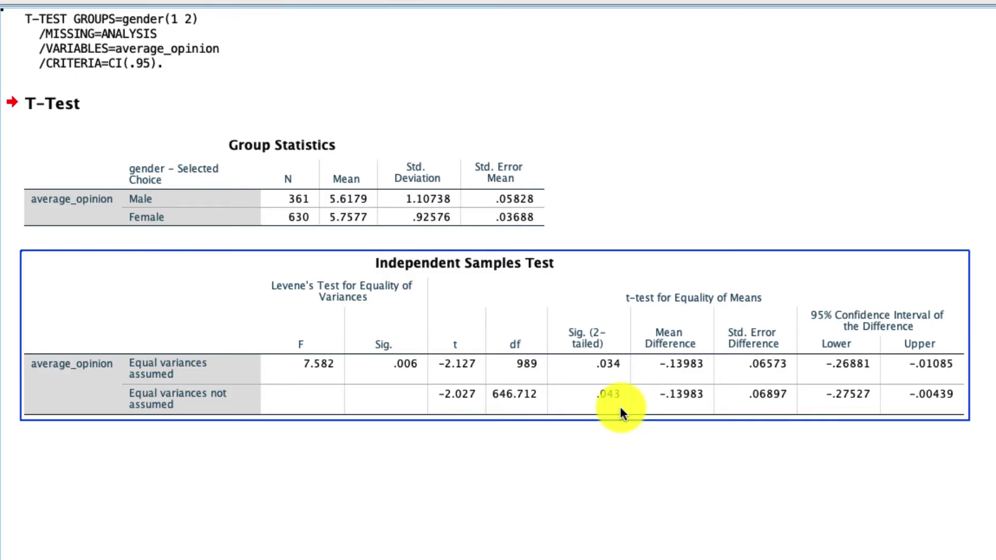
click(344, 230)
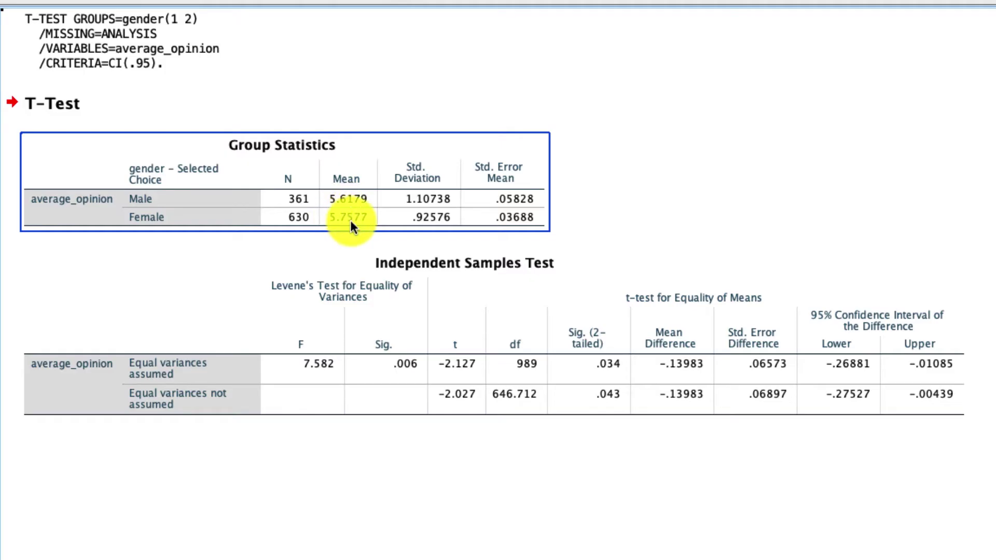
click(431, 466)
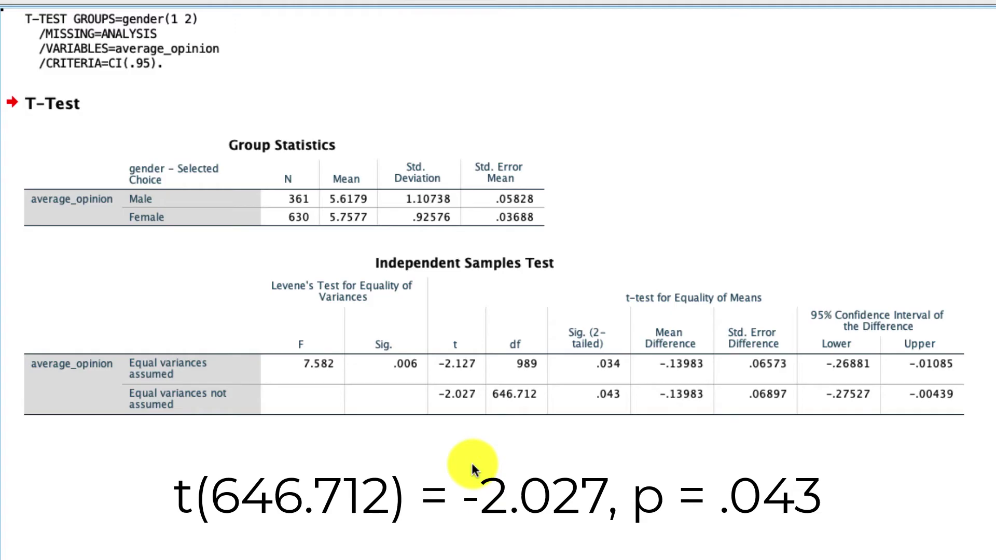
- Select the Independent Samples Test table in the output
click(507, 402)
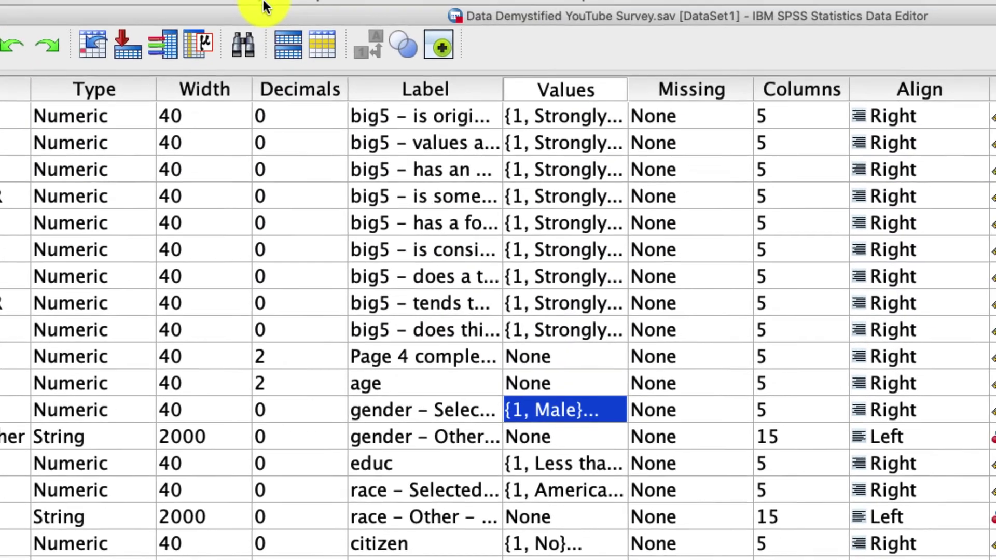
- Reset the Independent-Samples T Test, then set age as test variable and gender as grouping variable
click(223, 8)
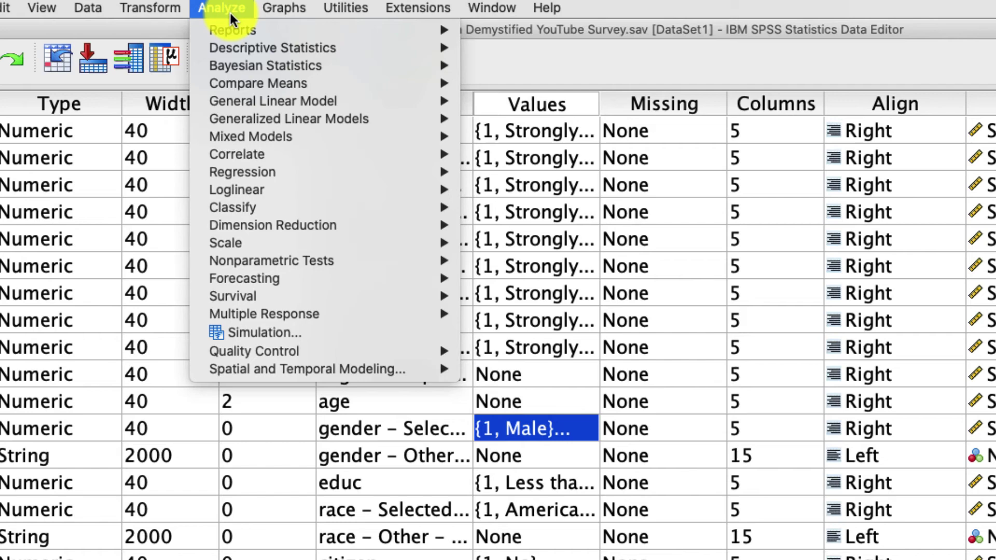
mouse_move(256, 82)
click(640, 119)
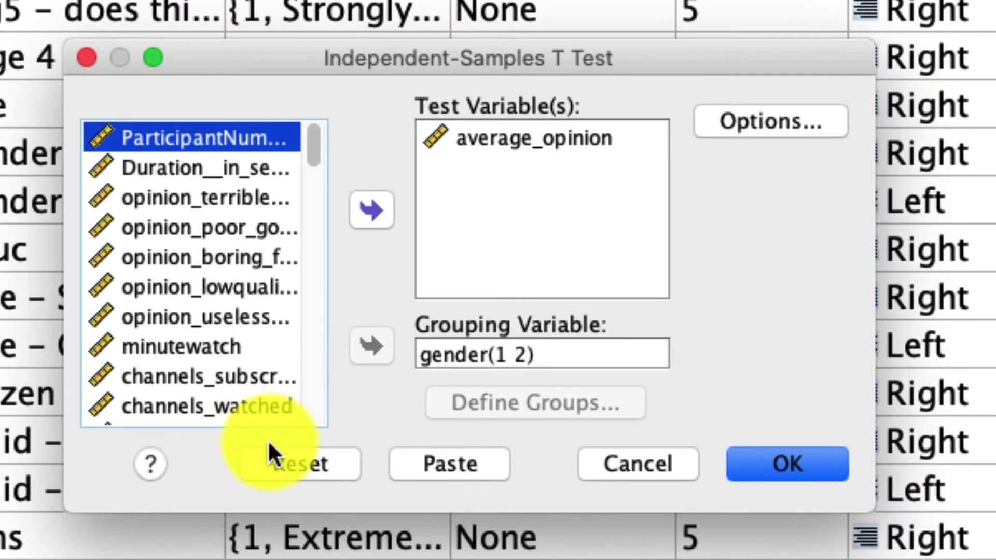
click(330, 497)
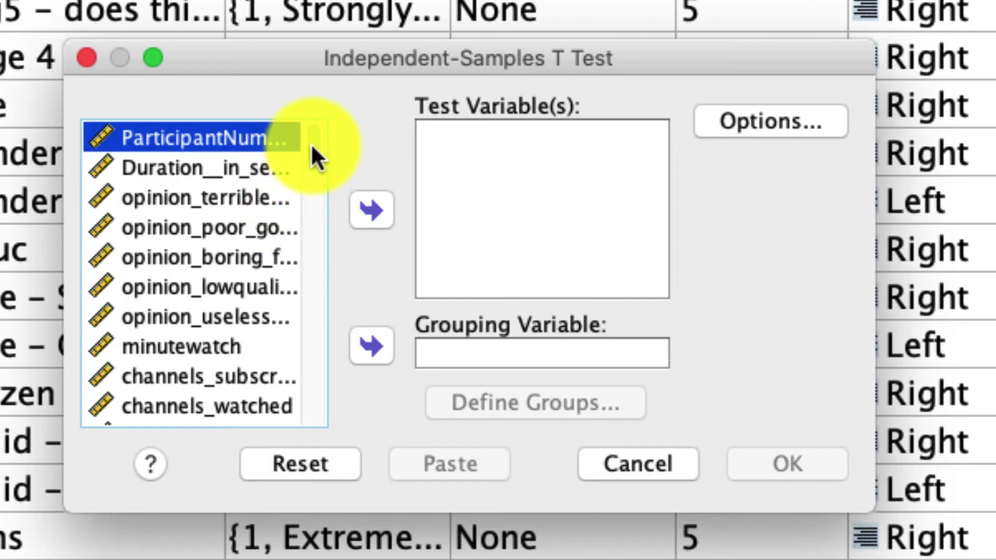
drag(310, 143, 282, 414)
scroll(171, 285, up, 6)
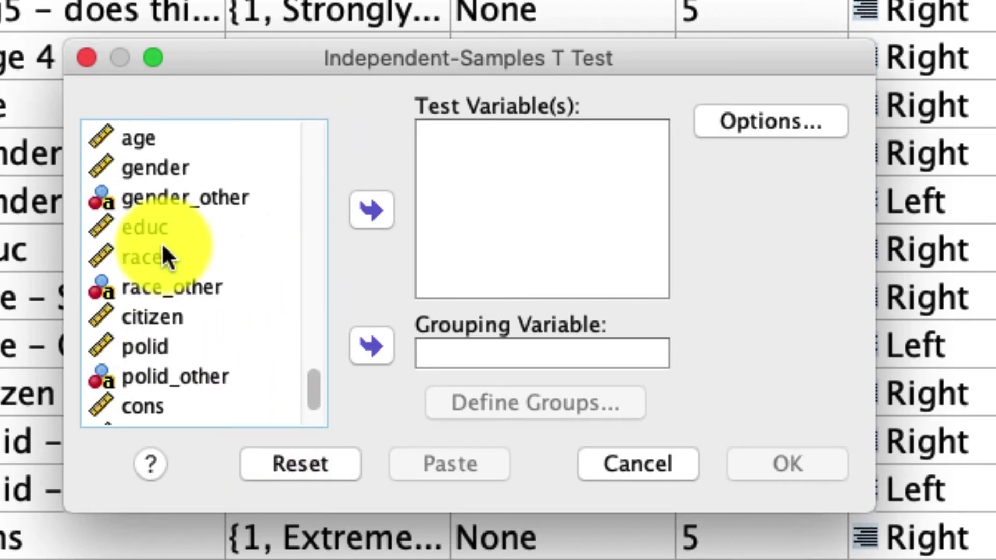
click(160, 229)
click(369, 220)
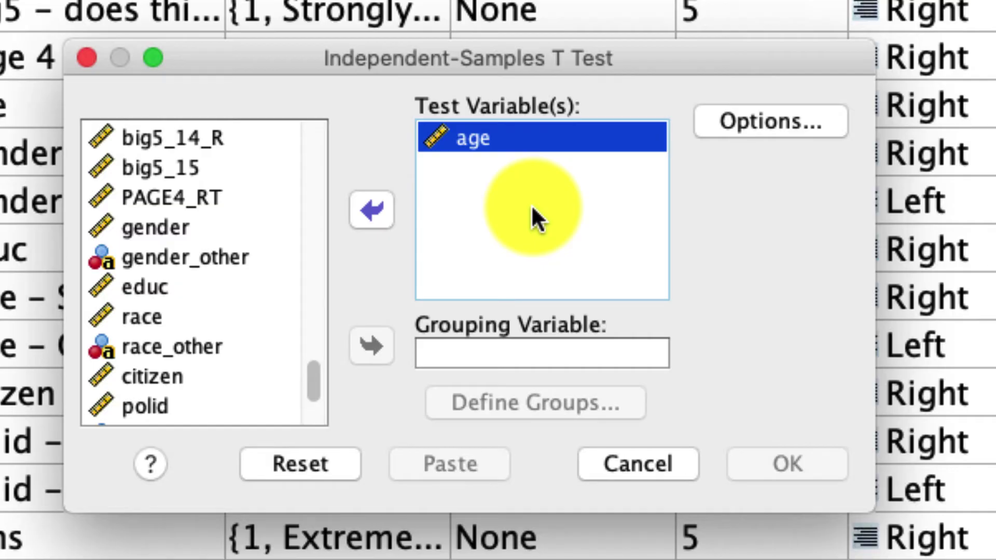
click(142, 230)
click(379, 347)
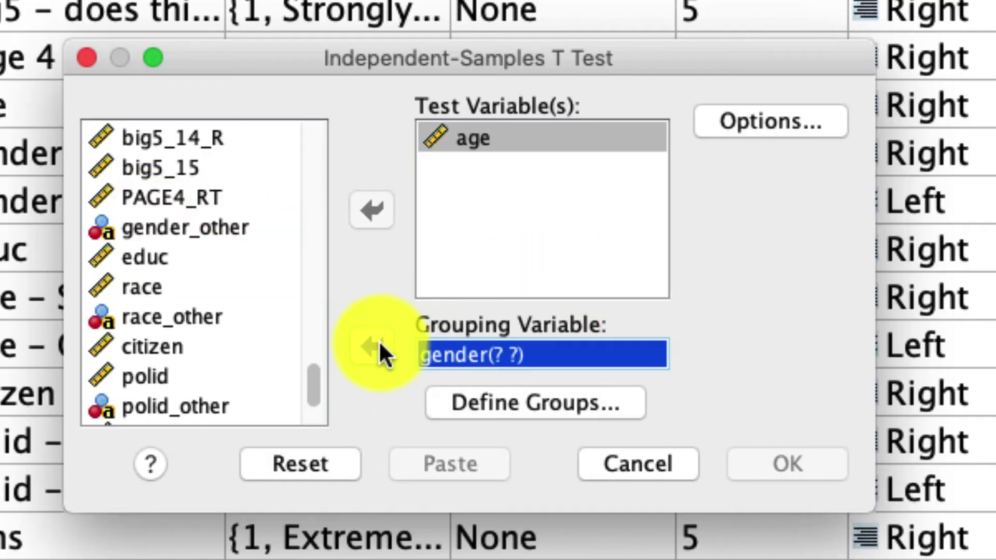
- Define the gender groups as 1 and 2 and run the age t-test
click(496, 402)
click(375, 217)
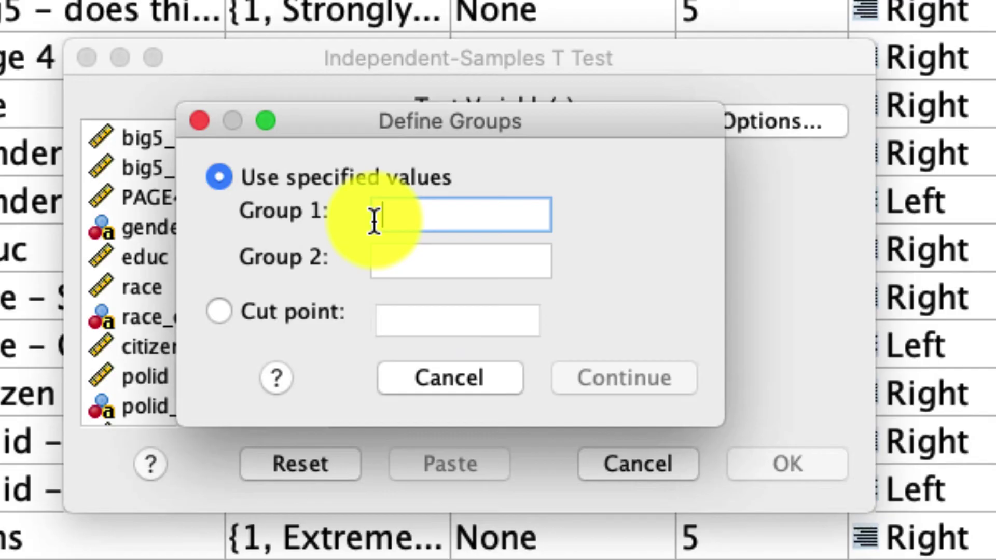
text(1)
click(413, 254)
text(2)
click(586, 378)
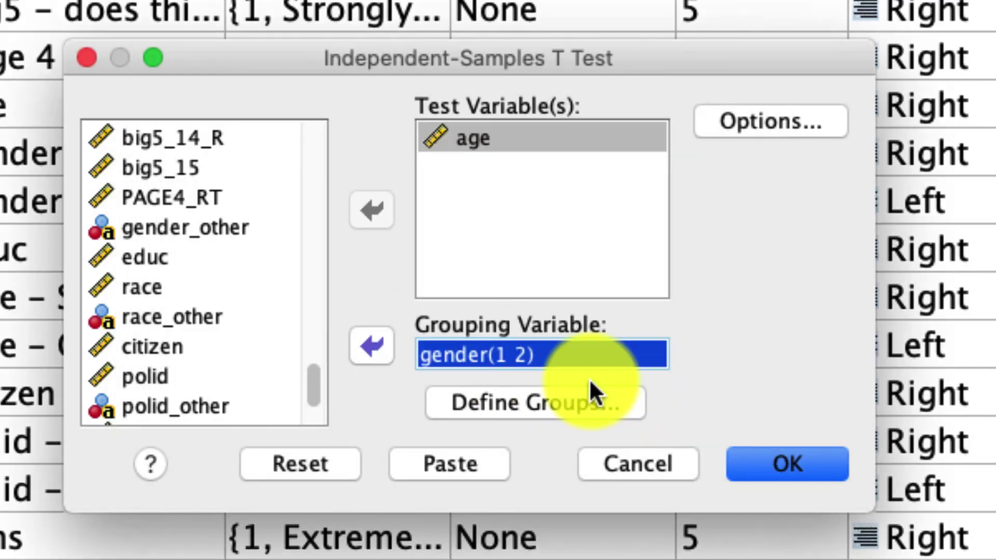
click(822, 473)
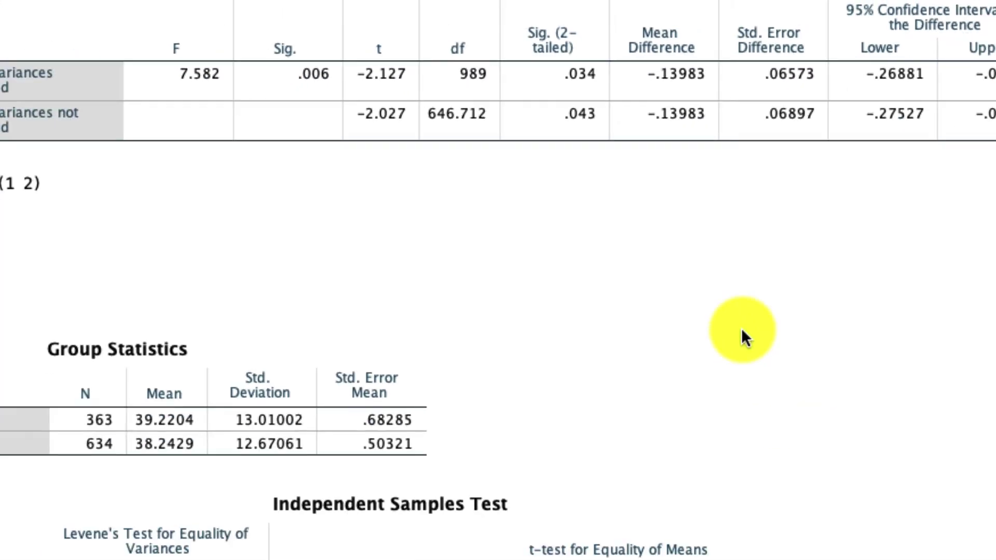
click(432, 295)
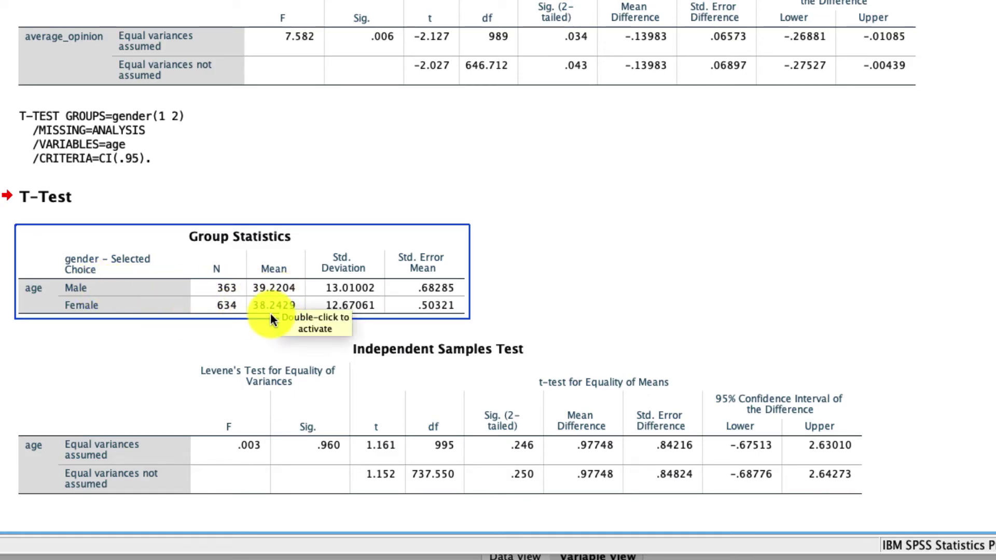
click(332, 429)
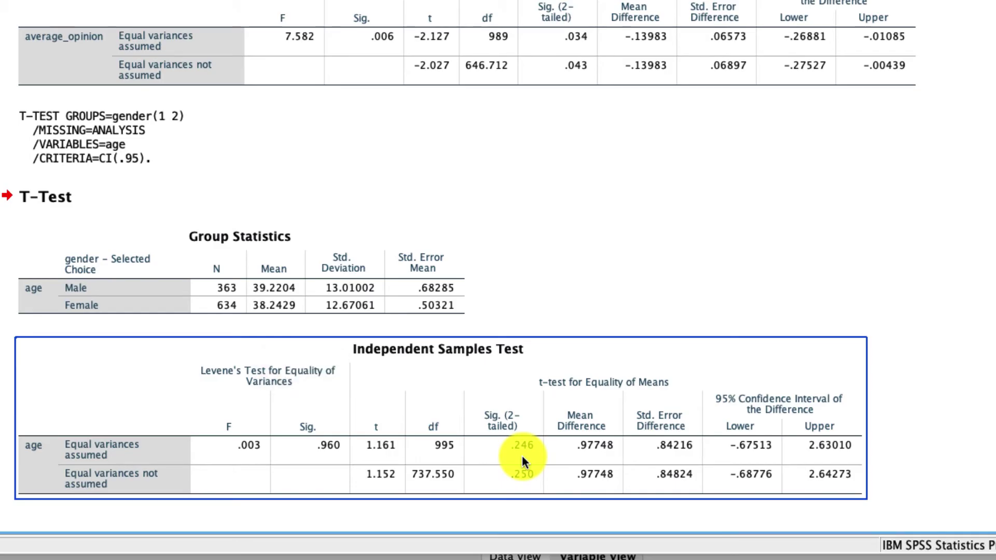
click(289, 335)
click(276, 316)
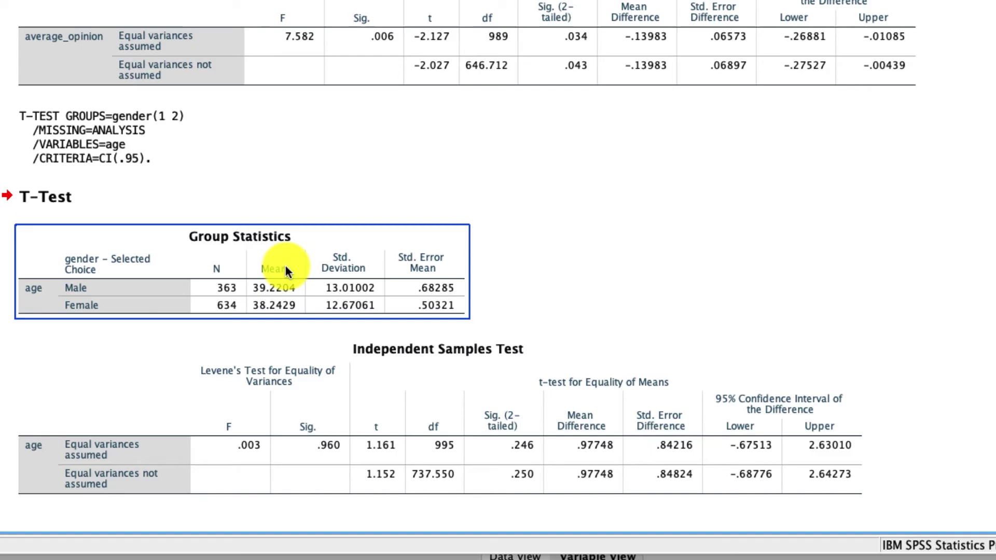
click(306, 323)
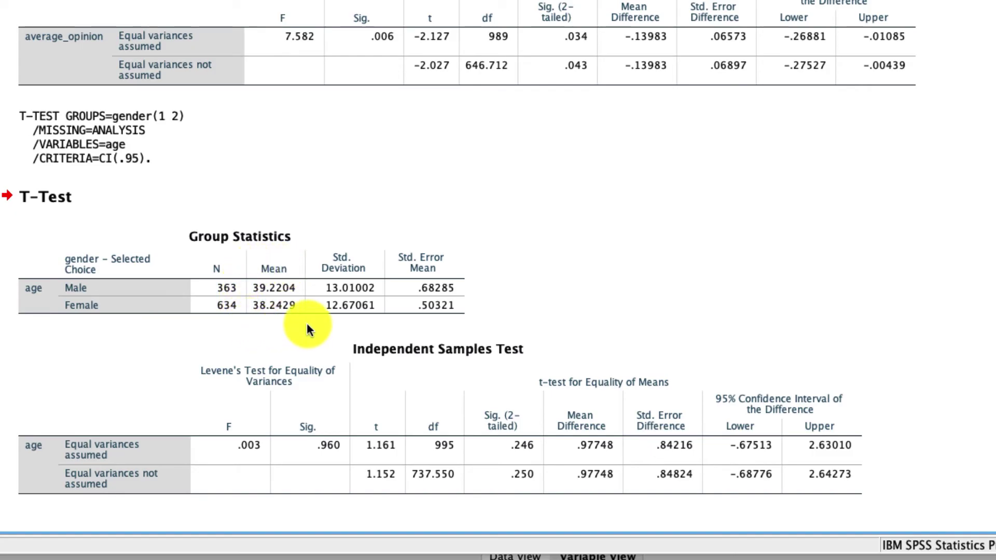